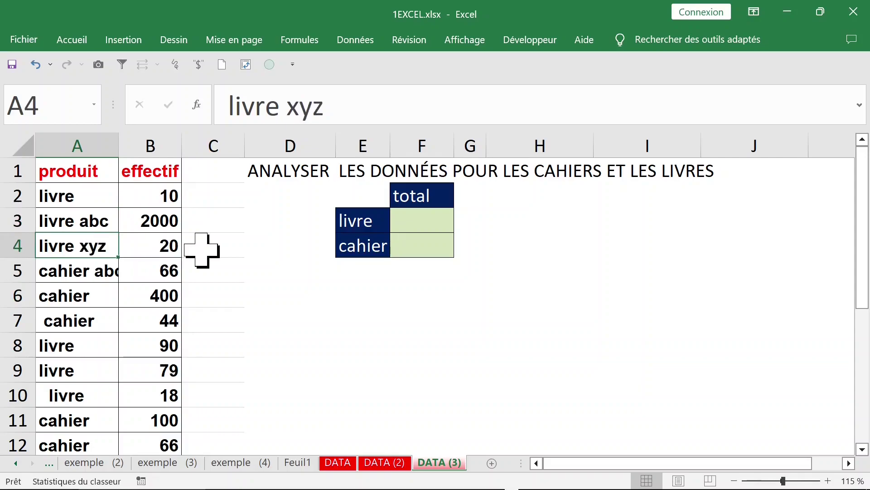
Clear the title text from cell H1 and narrow column D.
click(95, 277)
drag(116, 155, 130, 155)
click(428, 198)
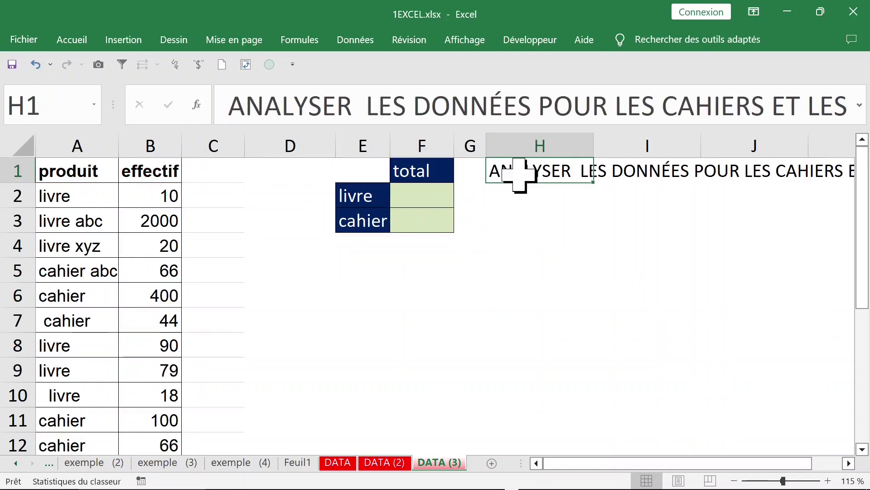
key(Delete)
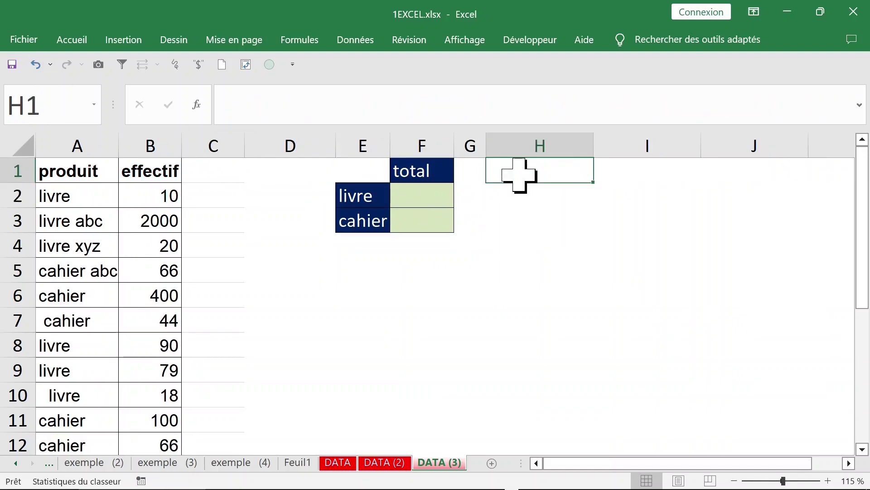
click(288, 143)
drag(336, 148, 307, 148)
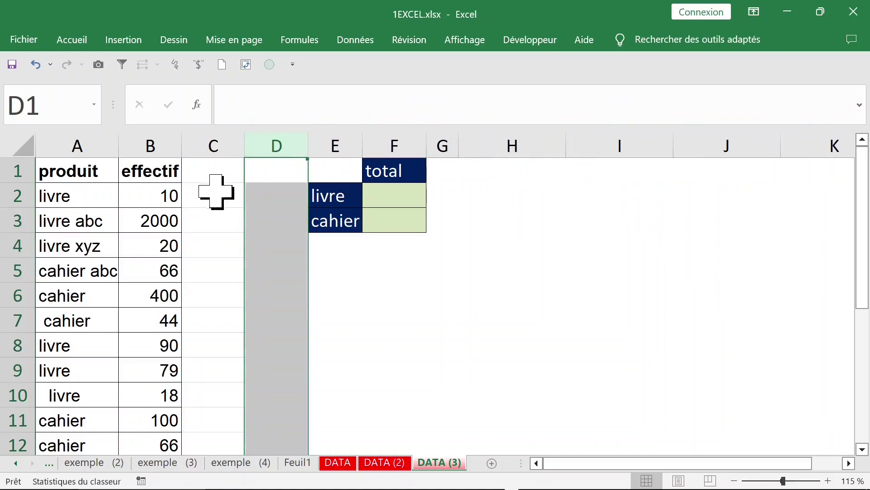
Start a SOMME.SI formula in F2 with the whole column A as the criteria range.
click(171, 195)
click(171, 247)
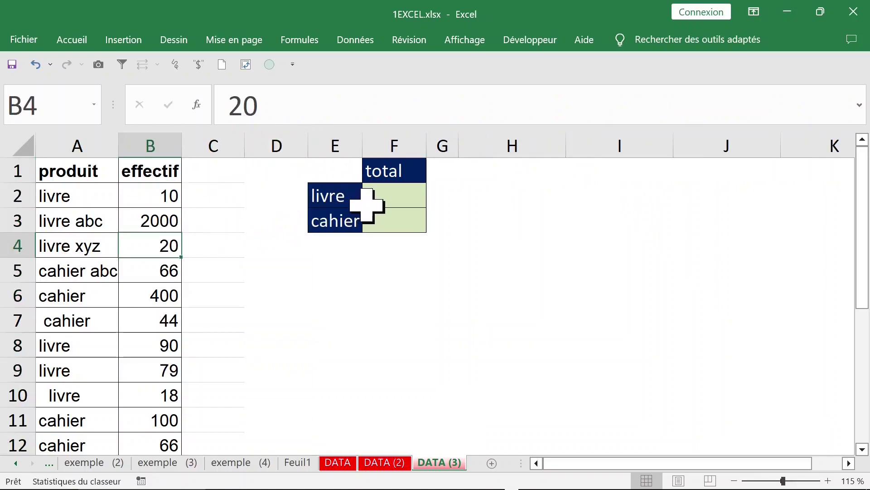
click(383, 199)
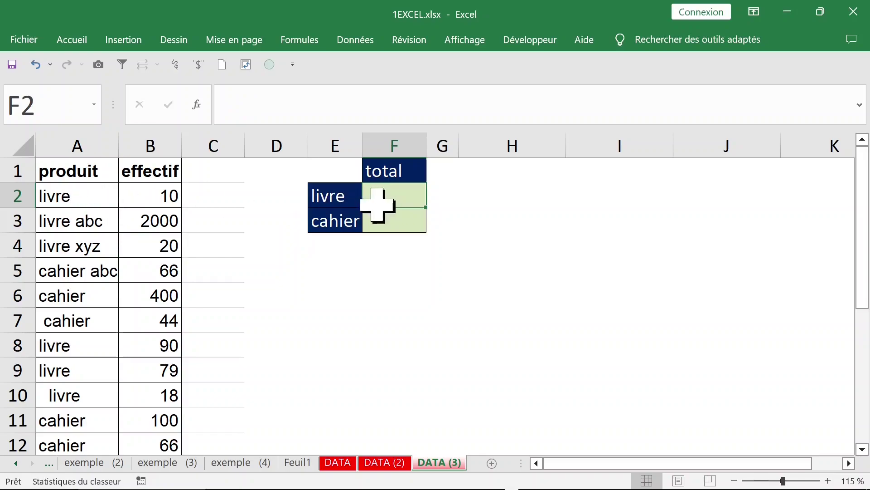
double_click(393, 198)
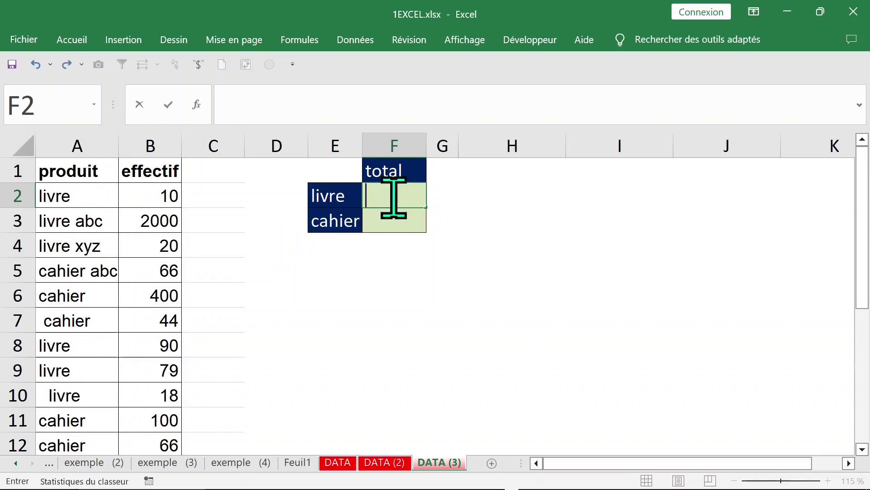
text(=somm)
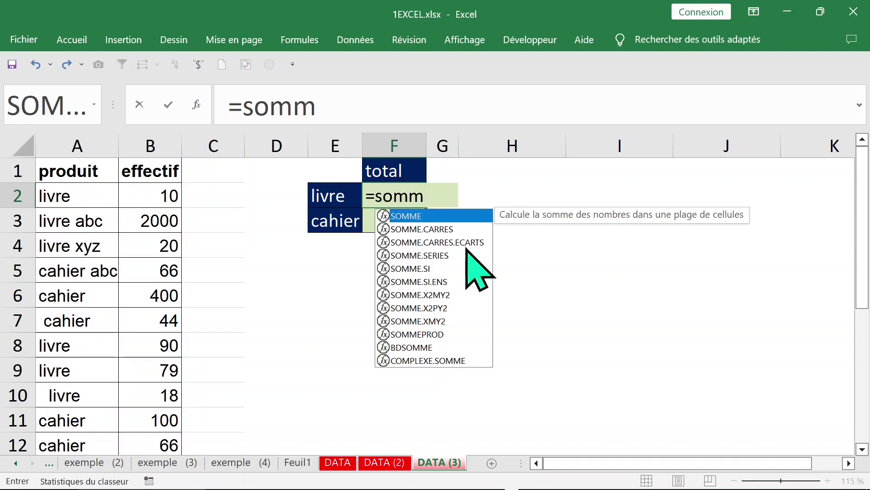
click(421, 269)
double_click(422, 269)
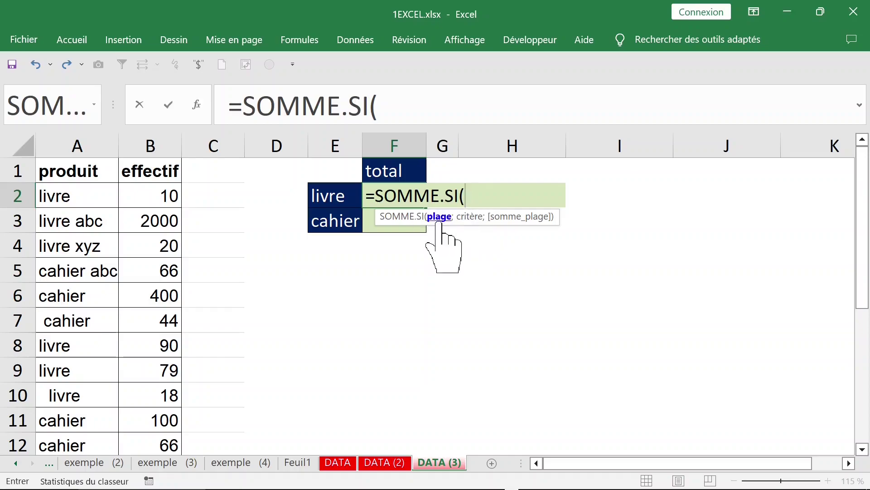
click(70, 195)
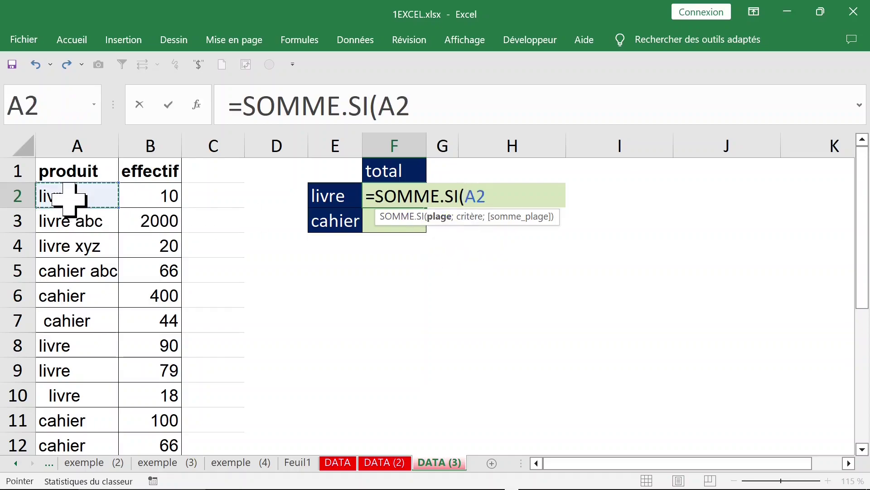
click(77, 138)
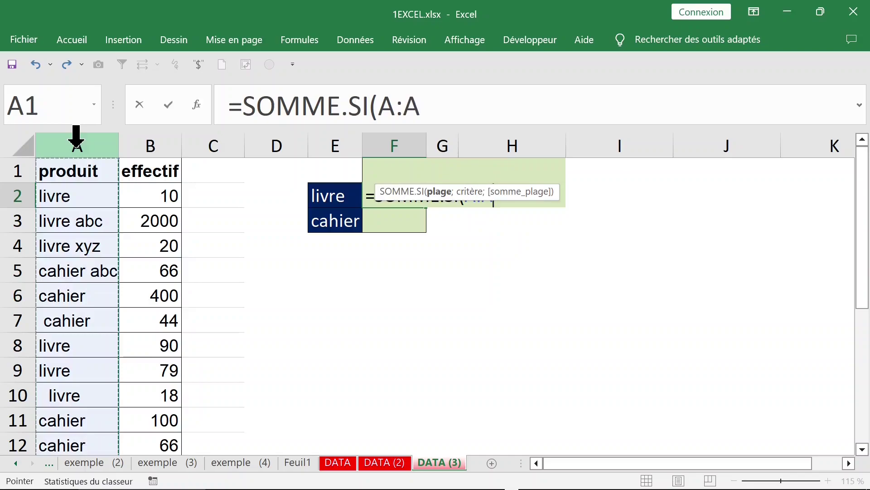
Complete the F2 formula with E2 as the criterion and column B as the sum range.
text(;)
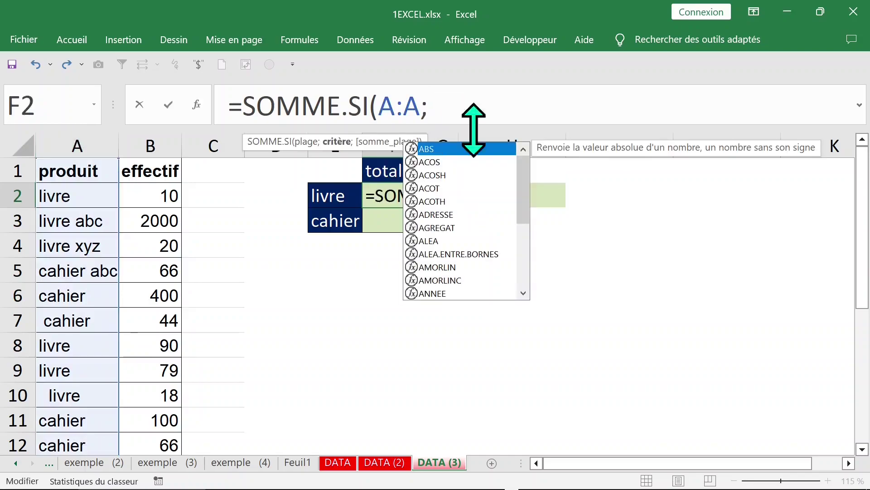
click(338, 195)
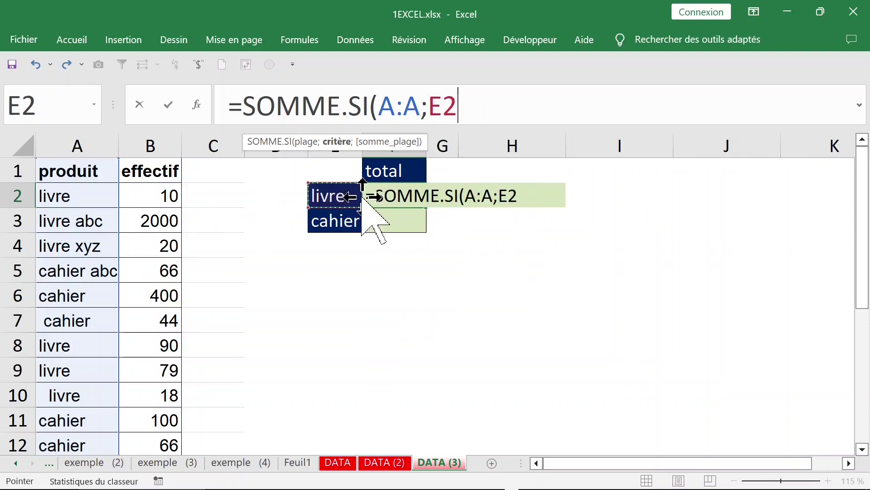
text(;)
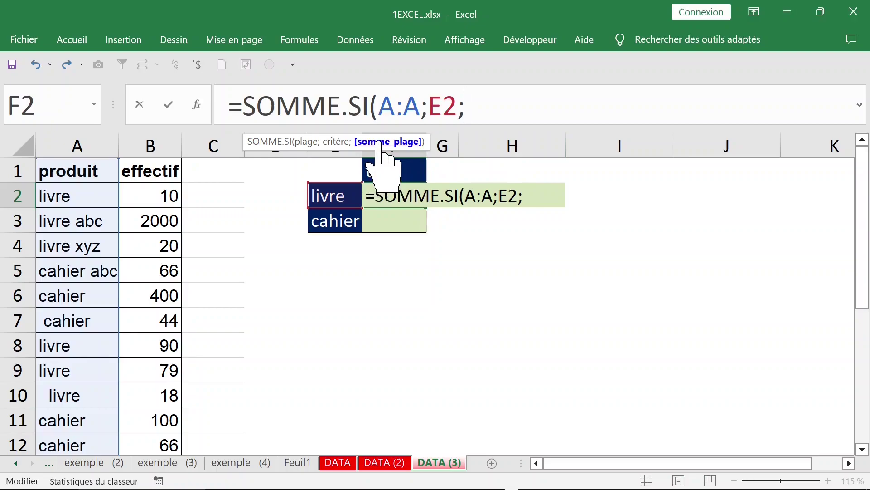
click(146, 145)
click(147, 145)
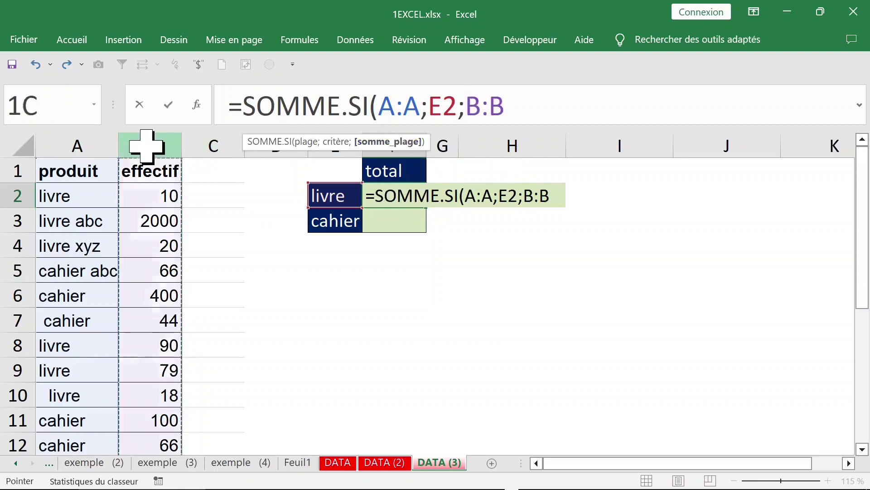
key(Return)
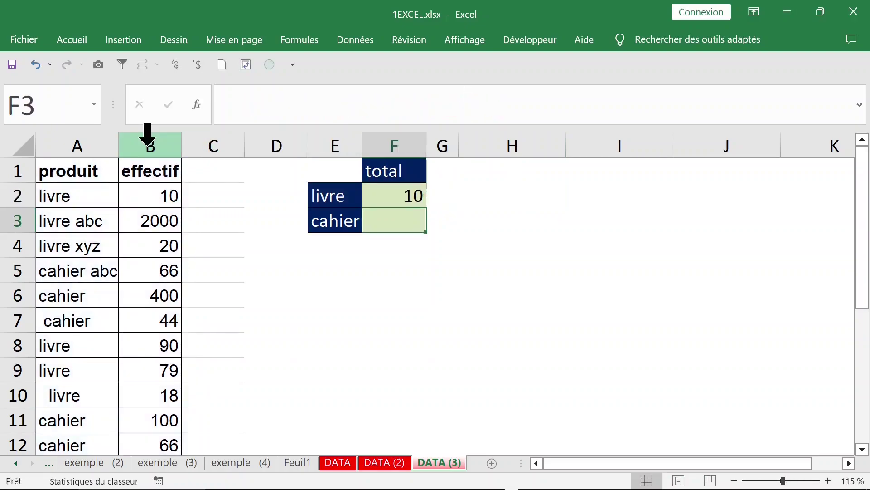
Compare the livre total in F2 with the product names in A2:A4 to see which rows match the criterion.
click(397, 195)
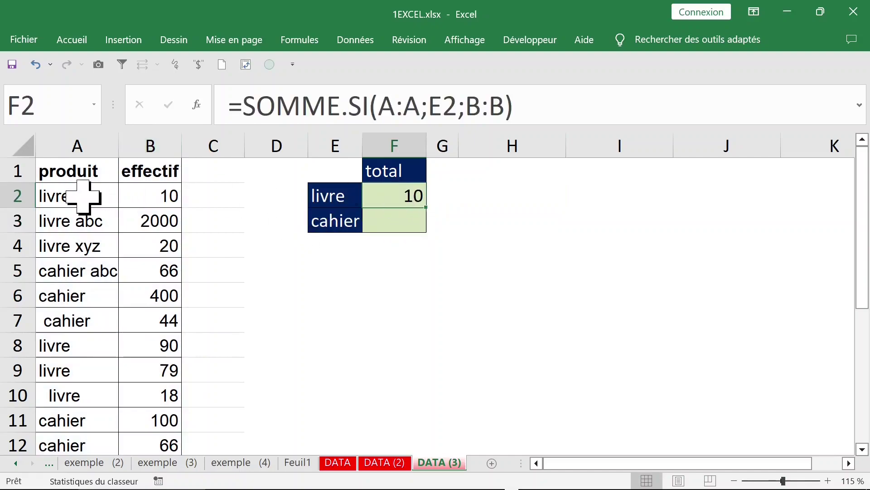
click(116, 195)
drag(116, 196, 145, 196)
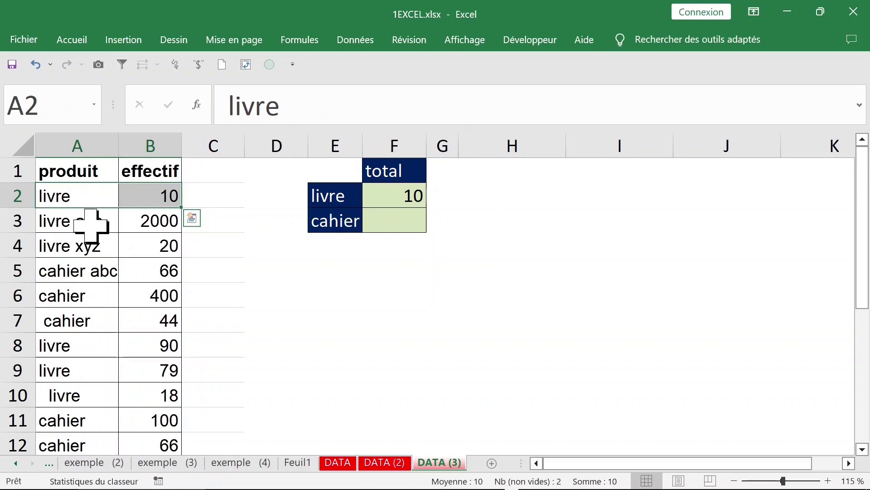
click(69, 223)
click(84, 246)
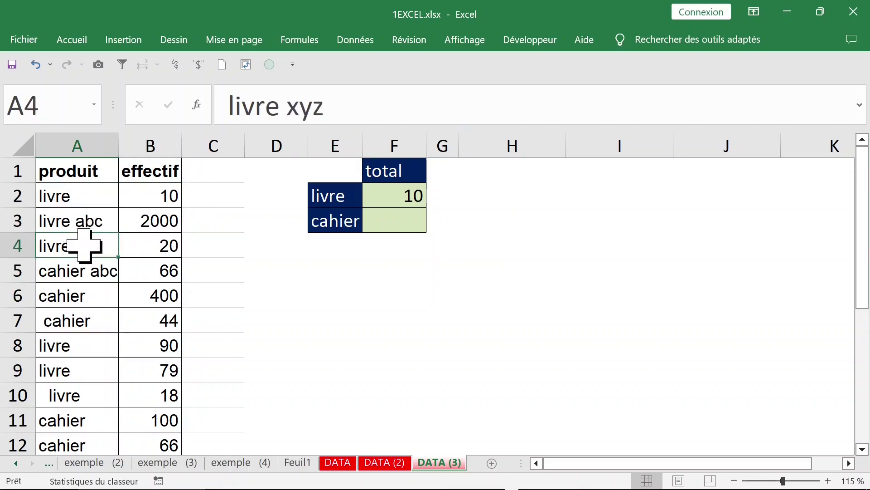
click(86, 324)
click(78, 220)
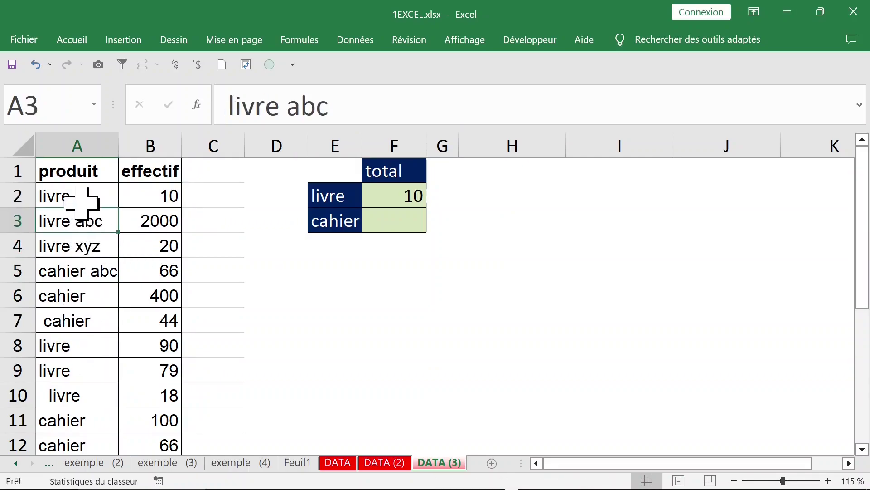
click(76, 196)
mouse_move(76, 196)
mouse_down()
mouse_move(71, 219)
mouse_move(71, 194)
mouse_up()
click(74, 219)
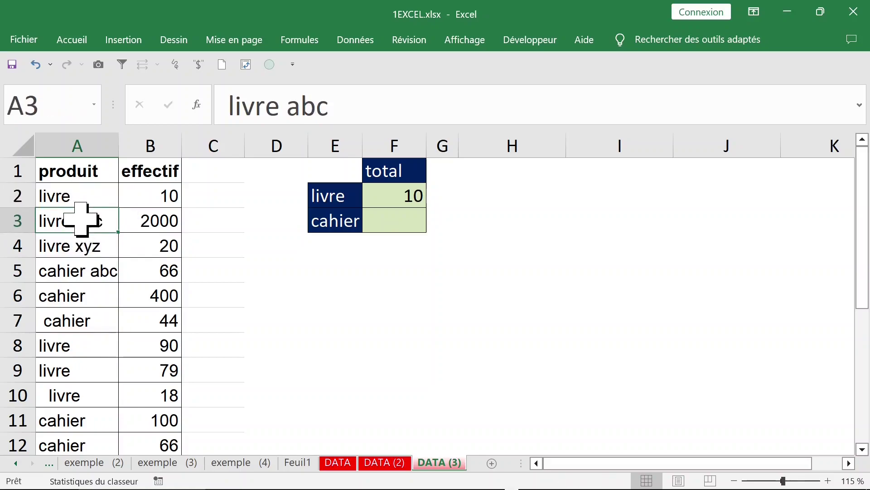
click(90, 245)
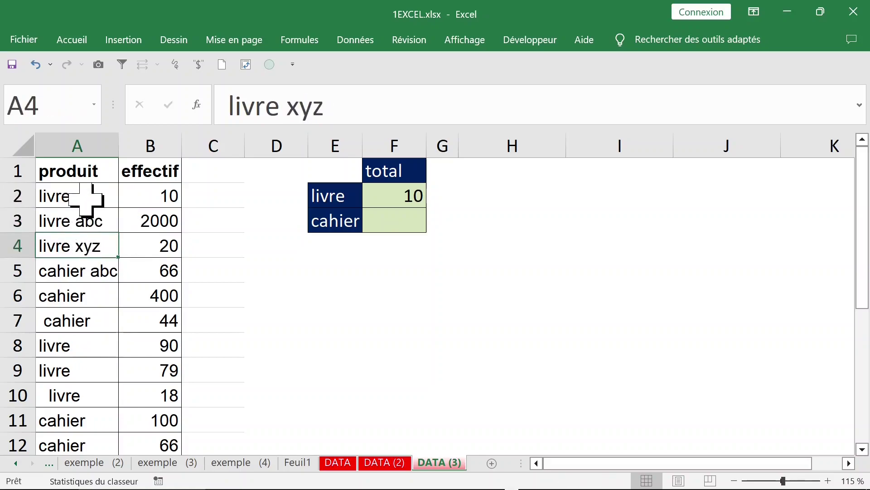
drag(54, 195, 54, 241)
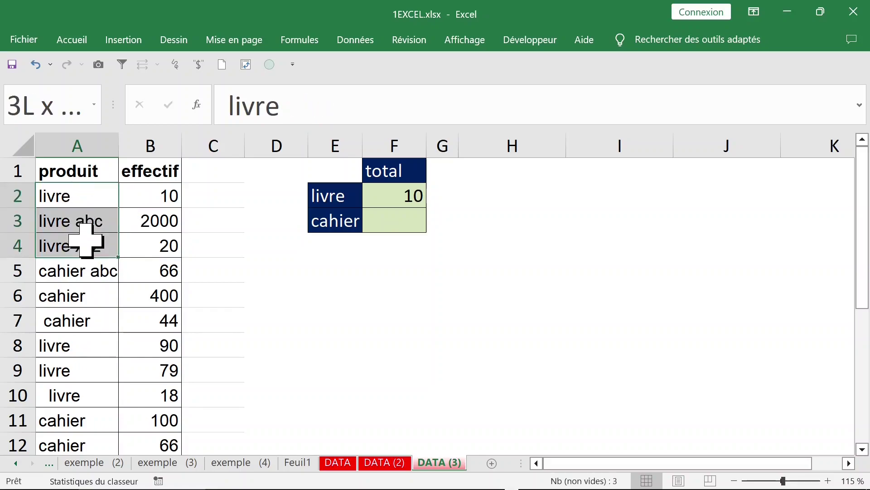
Fill the SOMME.SI formula from F2 down to the cahier row in F3.
click(395, 196)
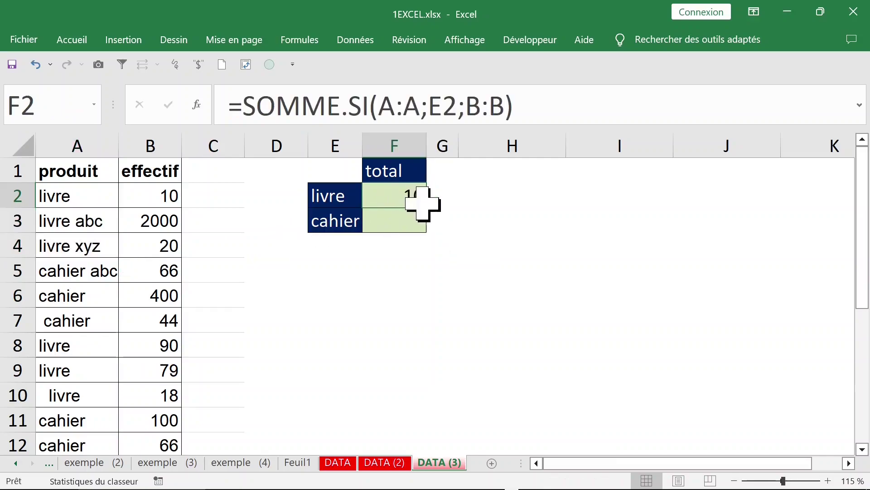
drag(429, 207, 438, 229)
click(406, 221)
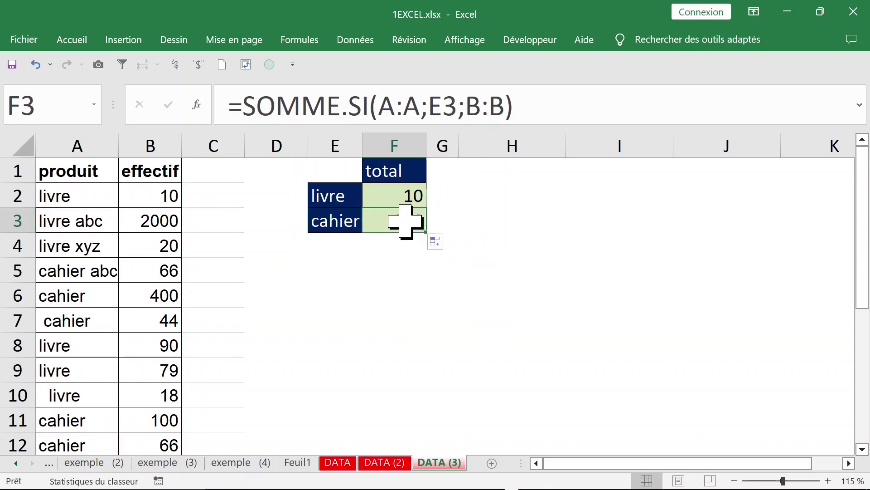
click(401, 203)
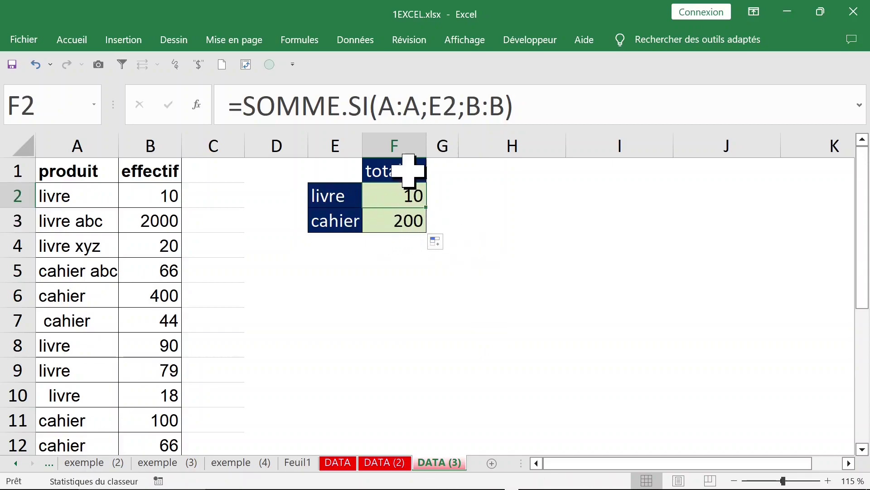
click(443, 109)
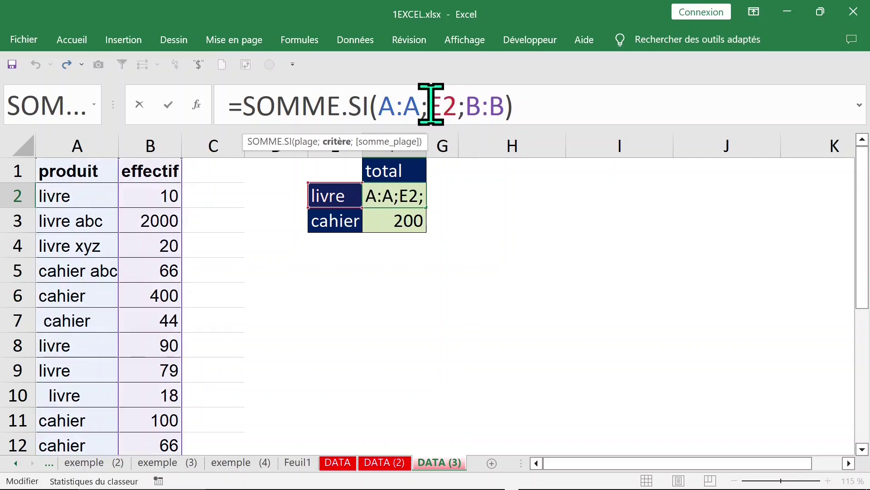
key(ctrl+Return)
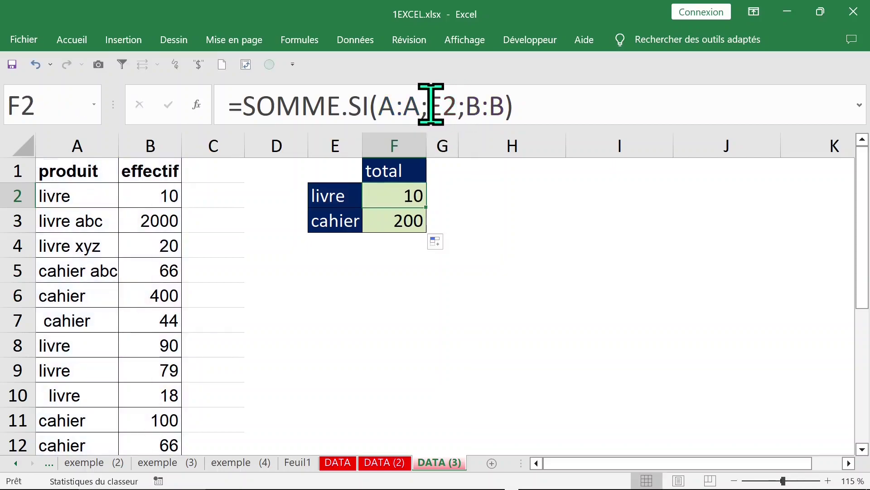
Enter the sample word "texte" in cell H2.
click(523, 189)
text(texte)
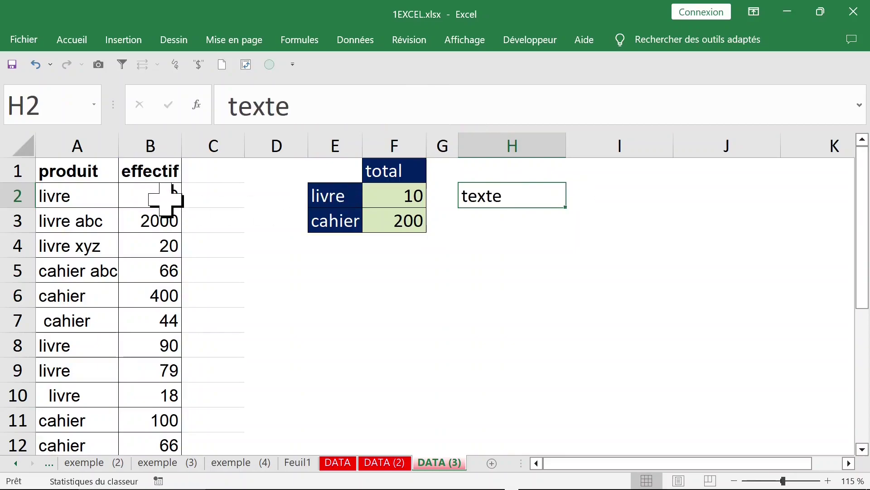
click(70, 136)
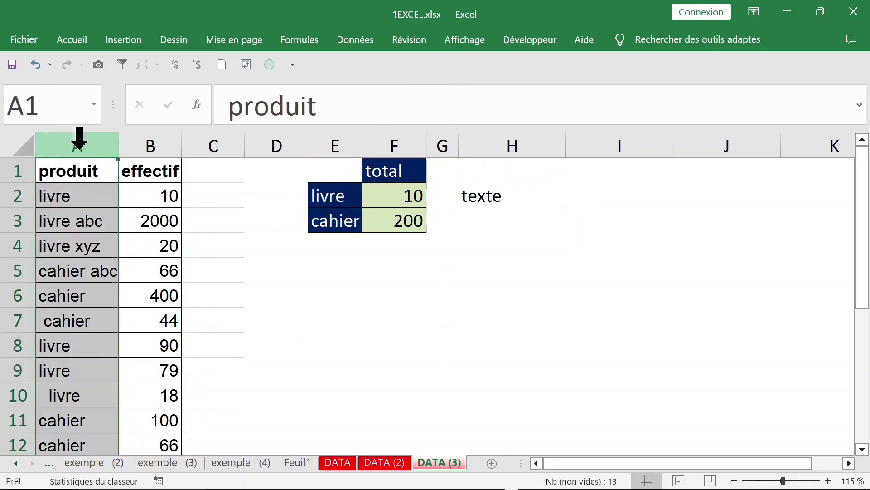
click(480, 200)
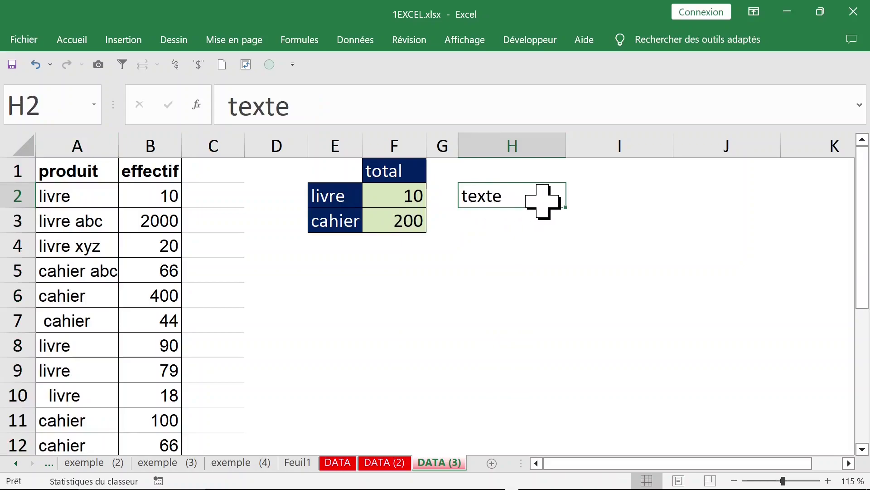
text(*)
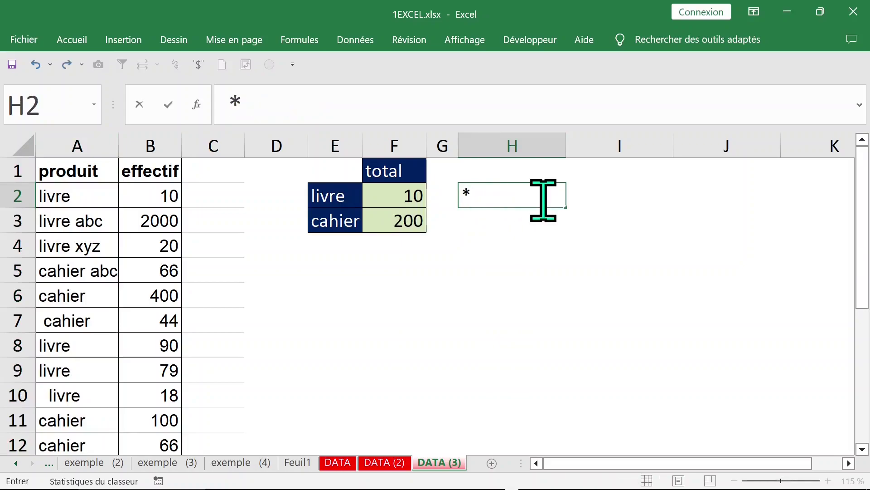
key(Escape)
Add the wildcard prefix "*"& before E2 in the F2 formula's criterion and copy the quoted asterisk.
click(395, 195)
click(429, 107)
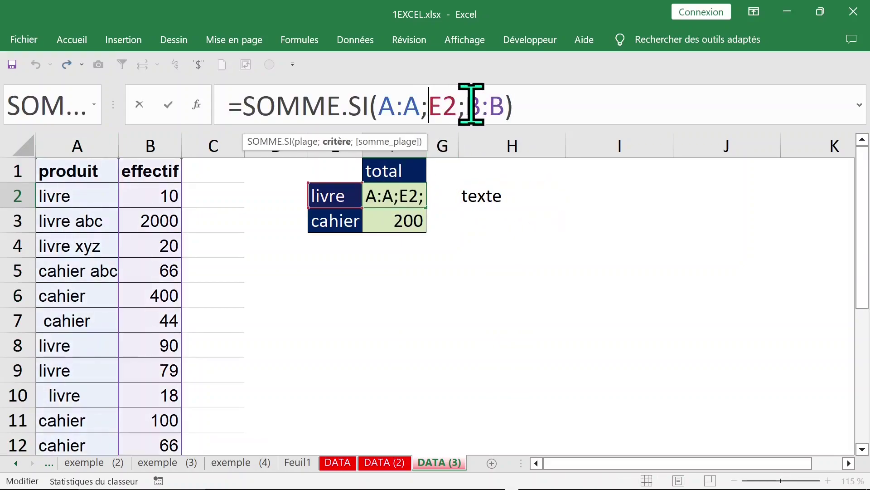
text(")
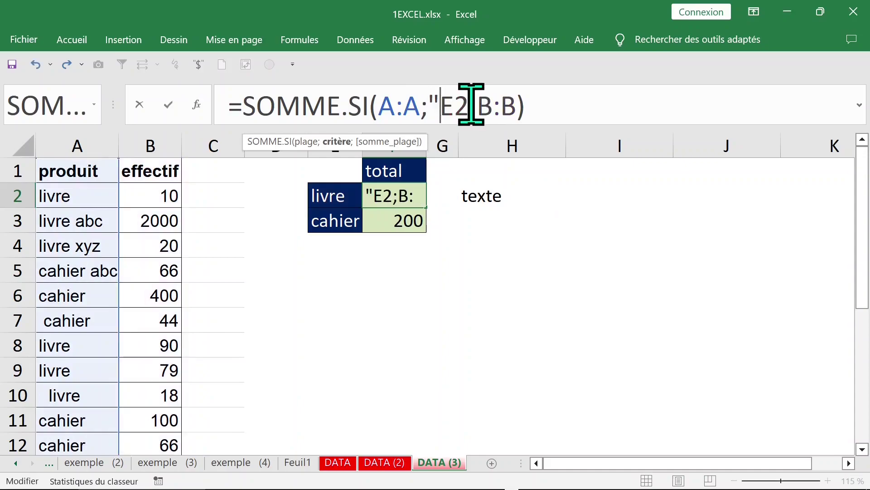
text(*)
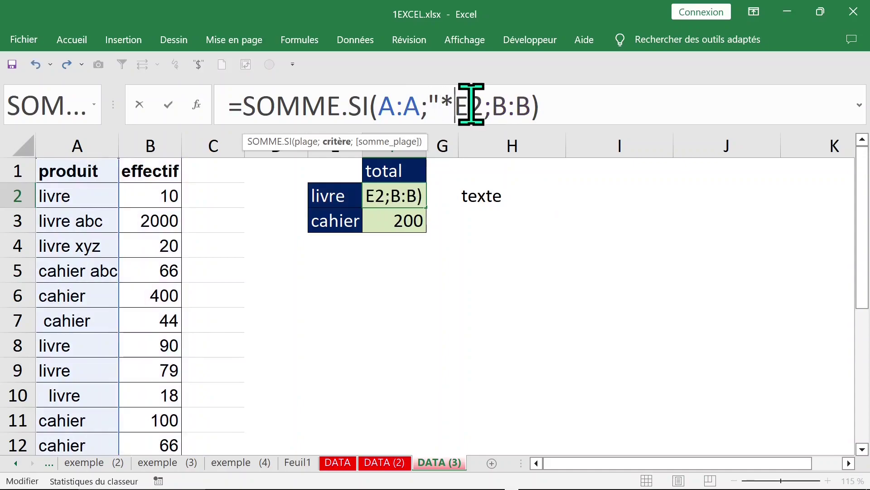
text(")
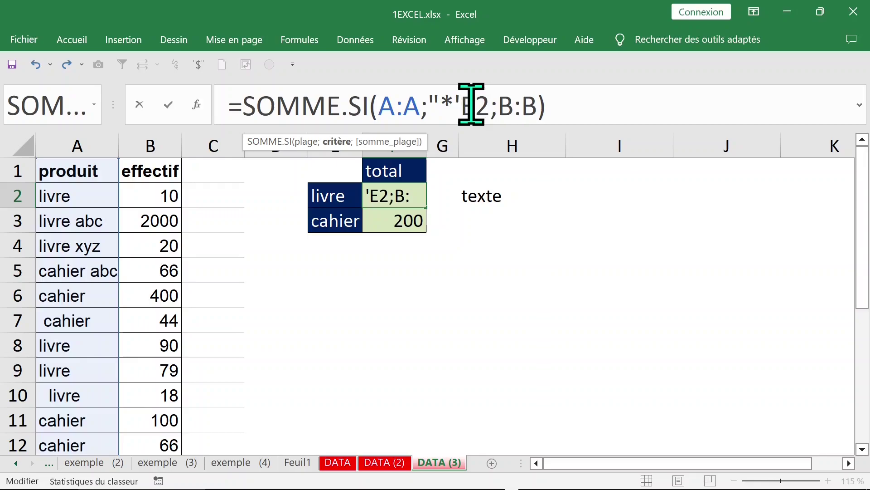
drag(467, 105, 433, 105)
right_click(433, 104)
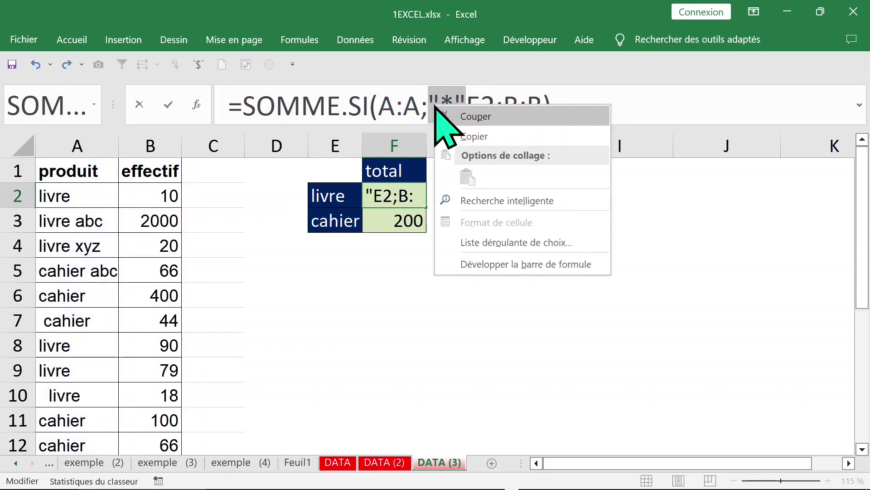
click(474, 135)
click(476, 105)
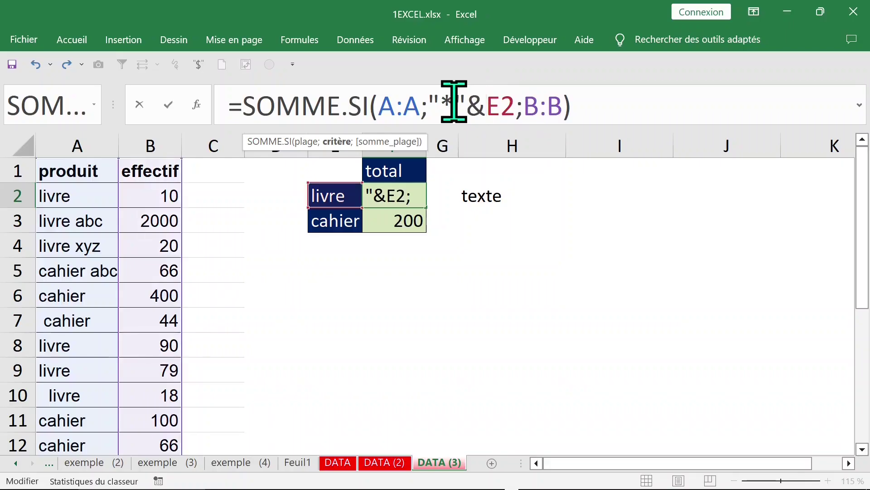
Append &"*" after E2 in the F2 criterion and fill the updated formula down to the cahier row in F3.
click(512, 101)
text(&)
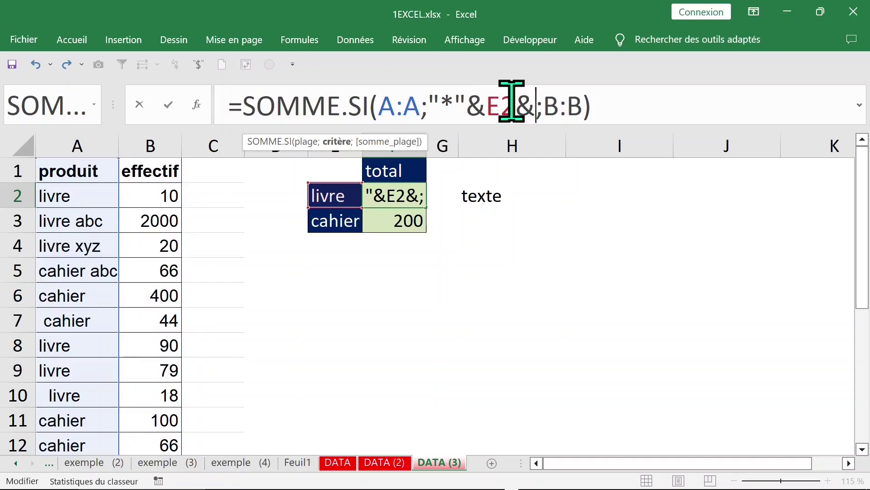
text("*"&E2&"*";B:B))
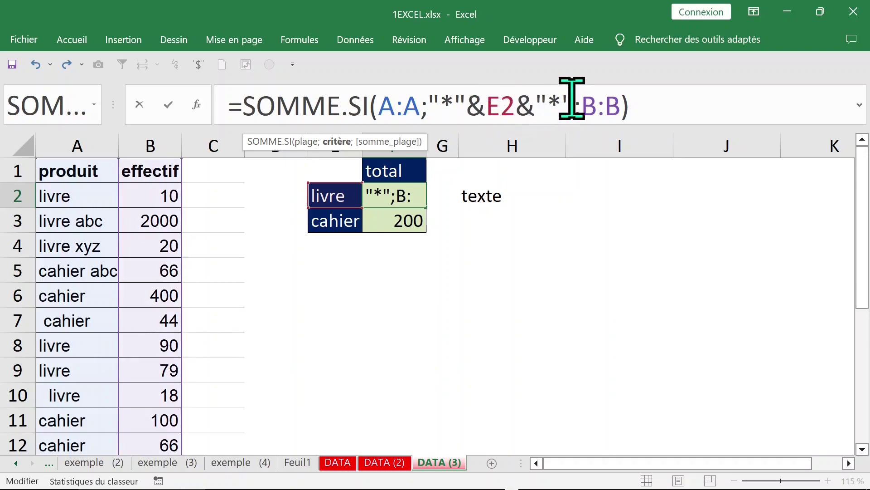
drag(565, 100, 433, 104)
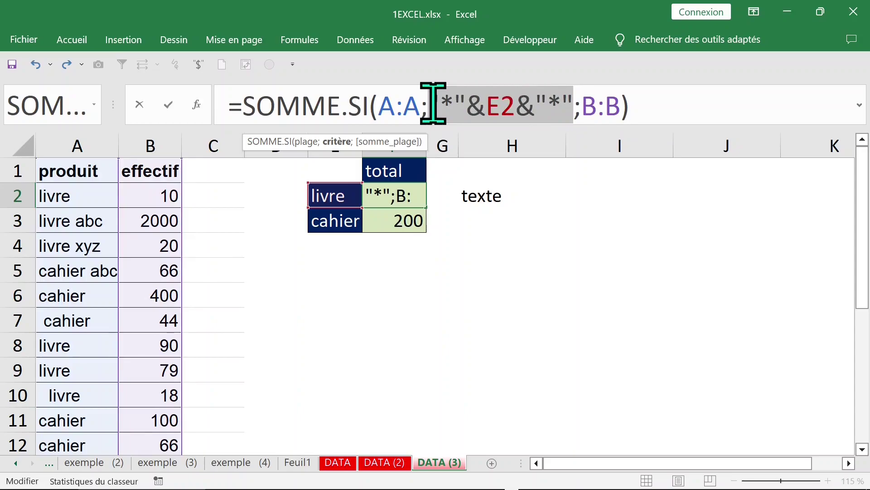
click(689, 98)
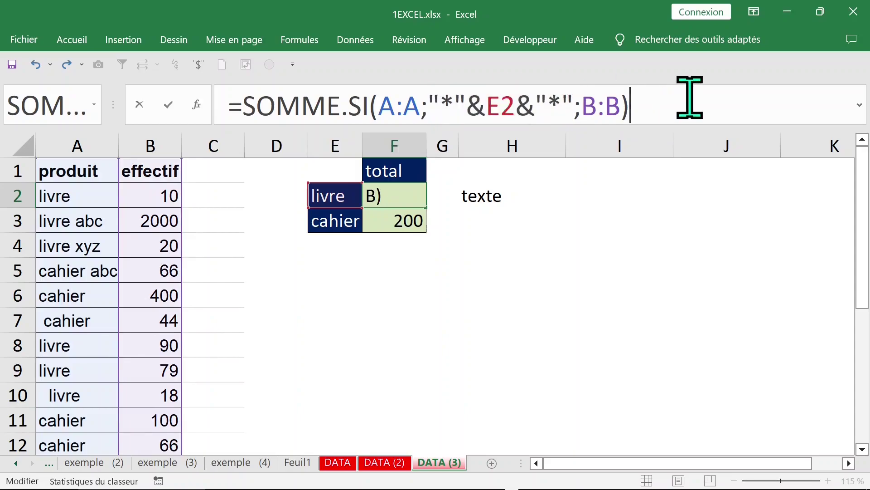
key(Return)
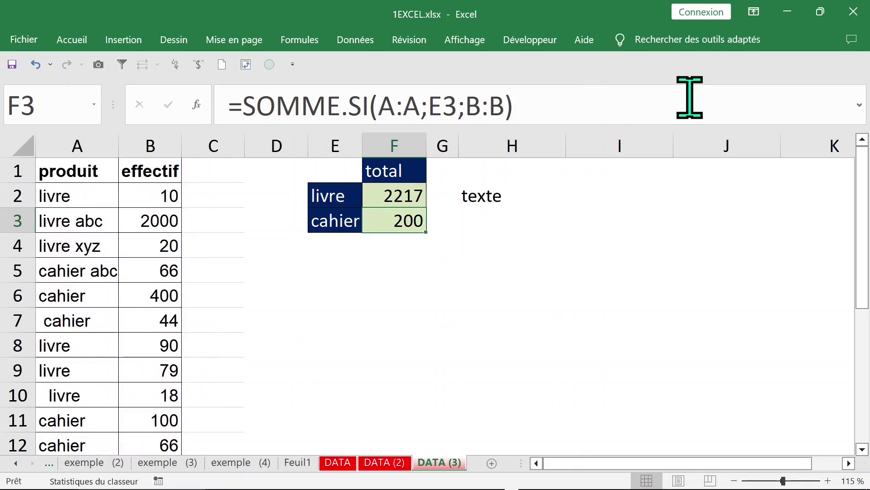
click(408, 193)
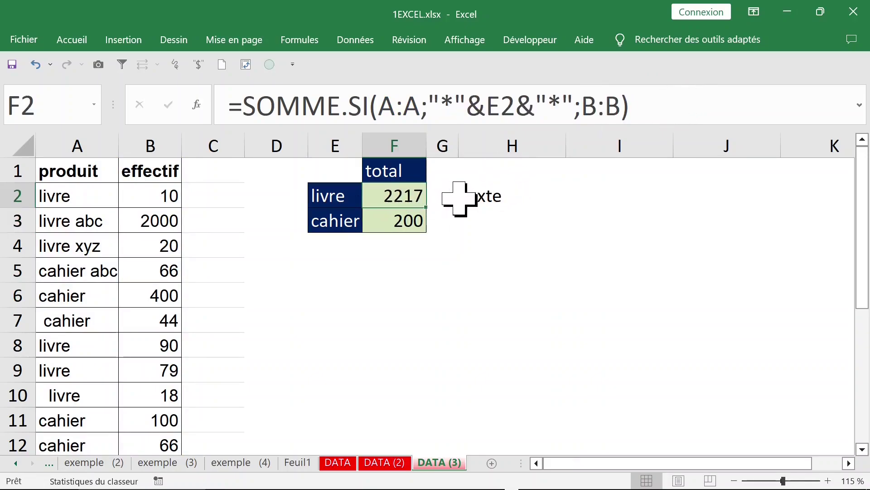
drag(427, 207, 428, 226)
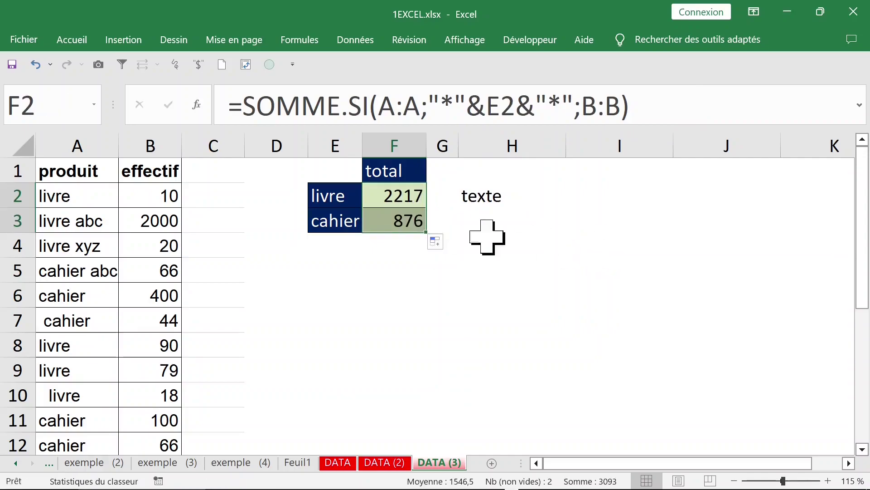
Set the livre abc quantity in B3 to 111111 and autofit the widths of columns B and F.
click(150, 195)
click(142, 223)
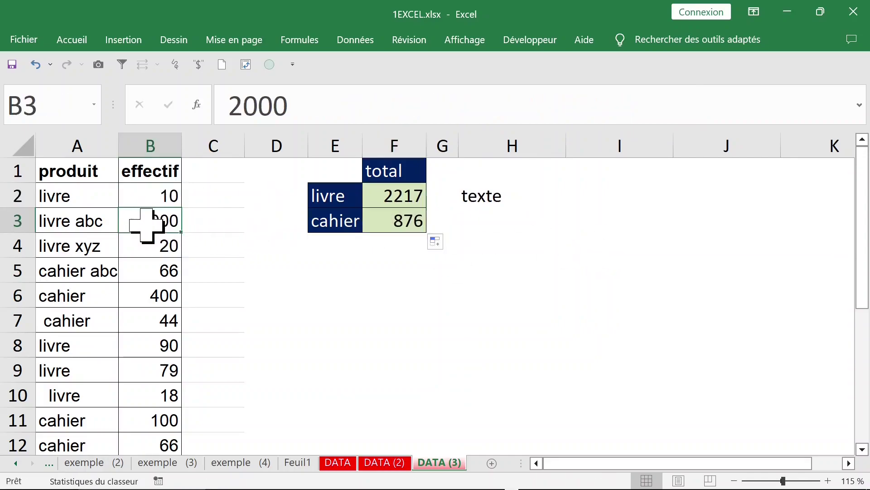
text(111)
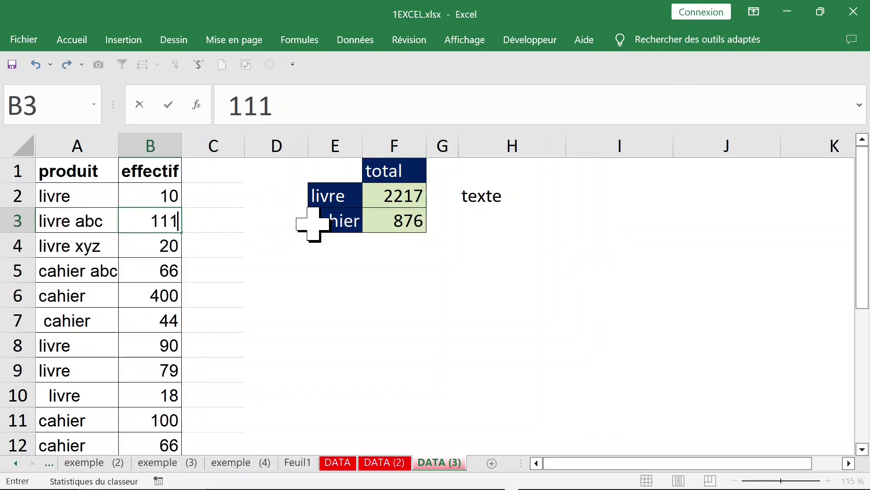
text(111)
key(Return)
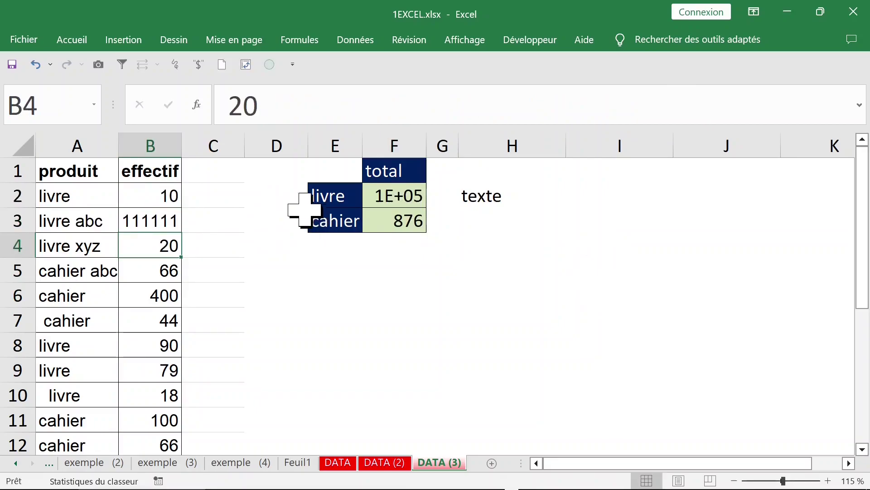
double_click(180, 145)
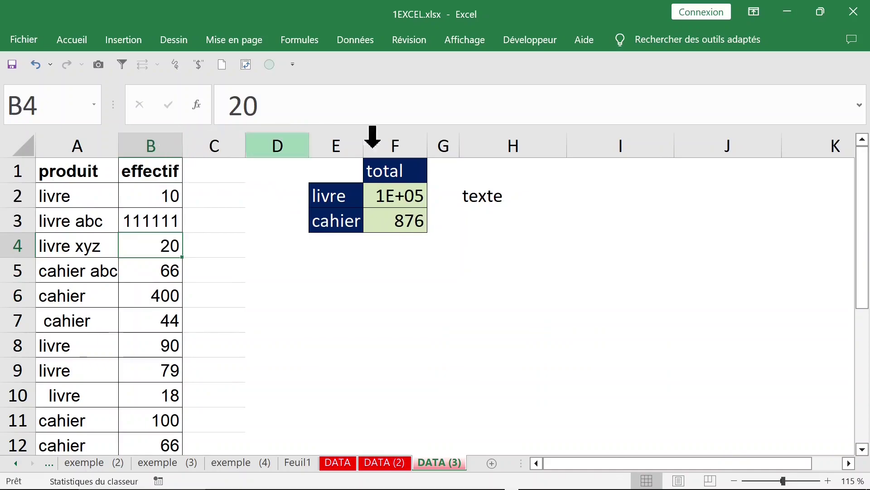
double_click(428, 145)
Set the livre abc quantity in B3 to 323.
key(Up)
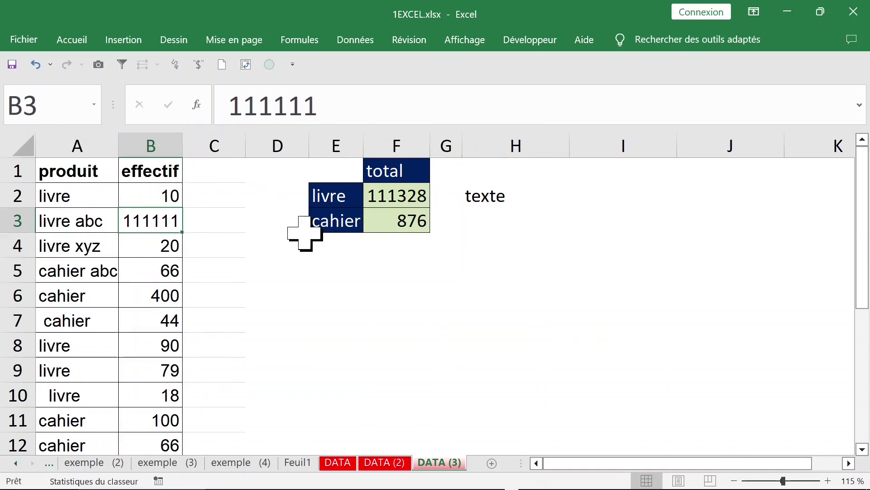
text(323)
key(Return)
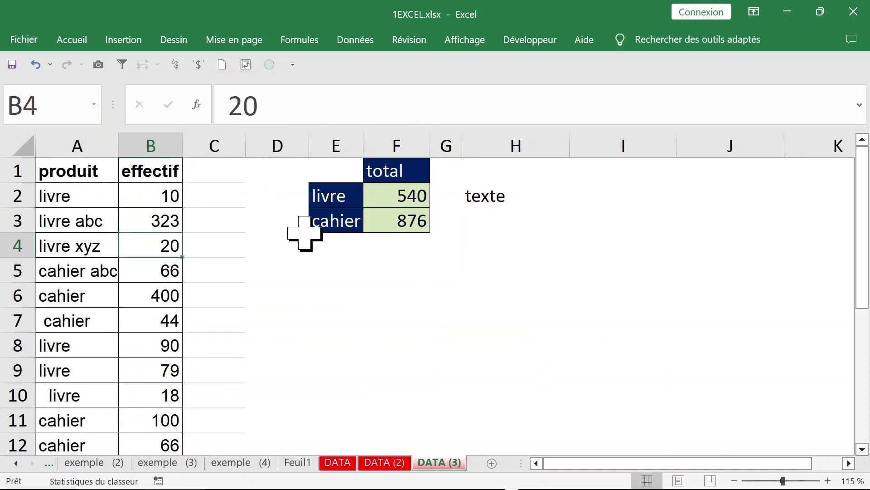
Undo the test quantities in B3 and the width changes of columns B and F.
click(35, 66)
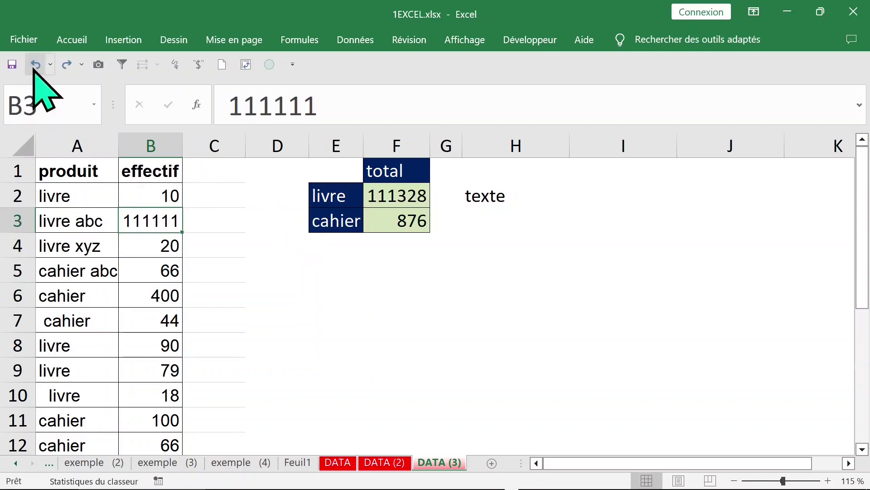
click(35, 65)
click(35, 65)
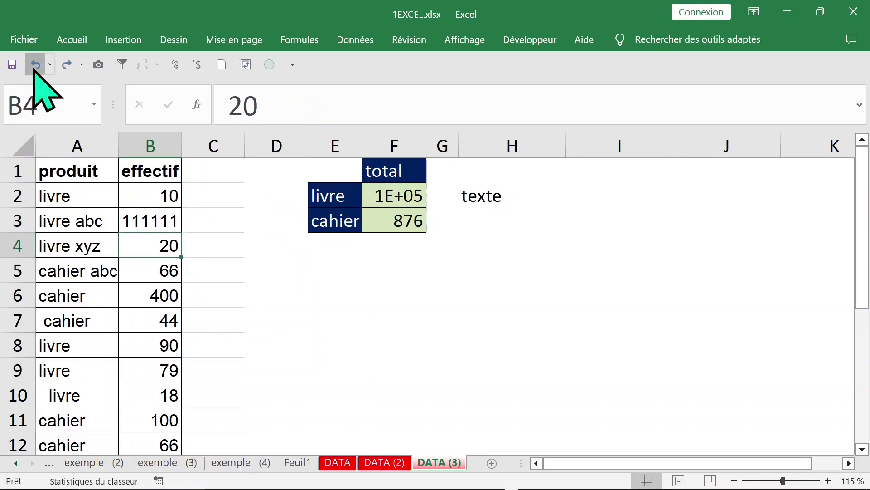
click(35, 65)
Examine the criterion "*"&E2&"*" in the F2 formula, including the wildcards on both sides of E2.
click(388, 186)
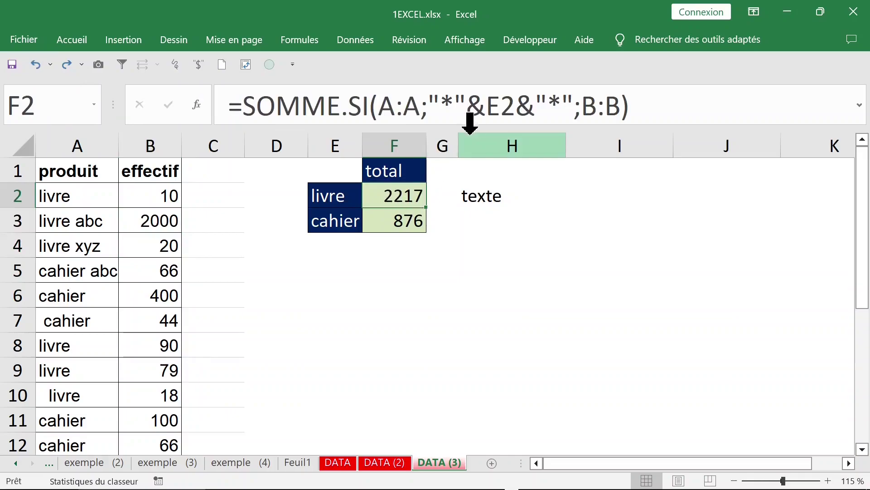
drag(428, 103, 573, 101)
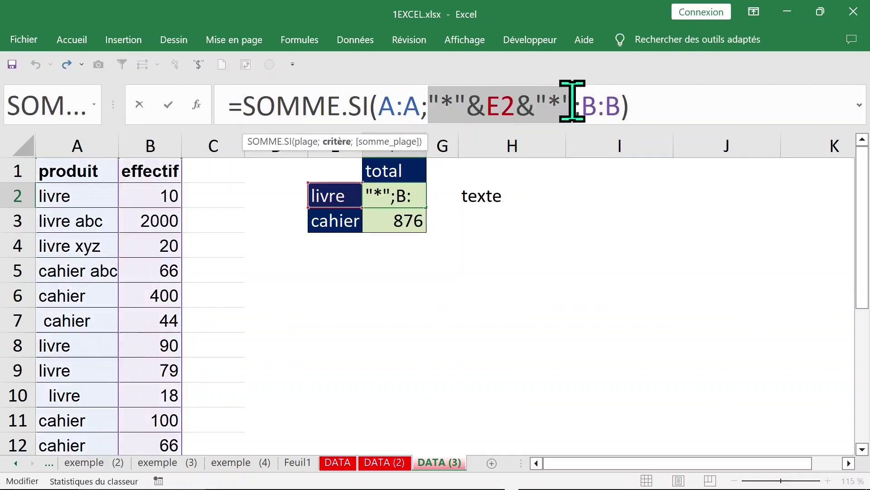
click(508, 104)
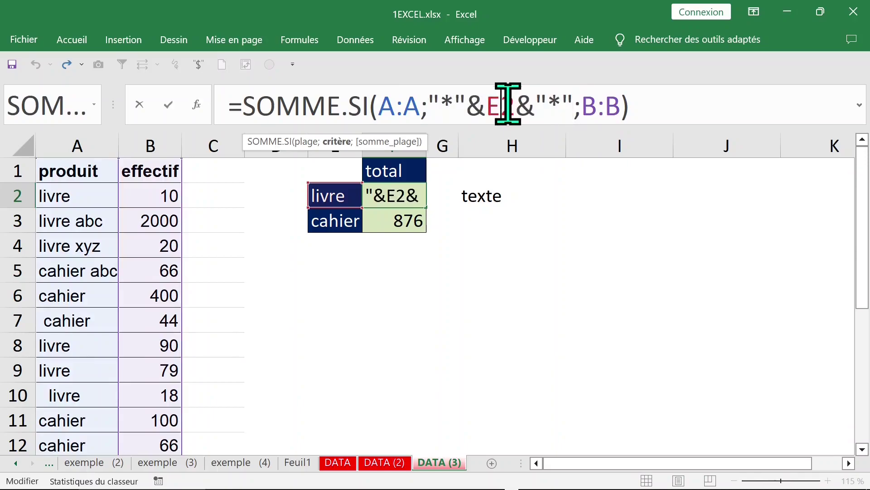
drag(465, 103, 429, 104)
drag(516, 103, 568, 104)
click(566, 103)
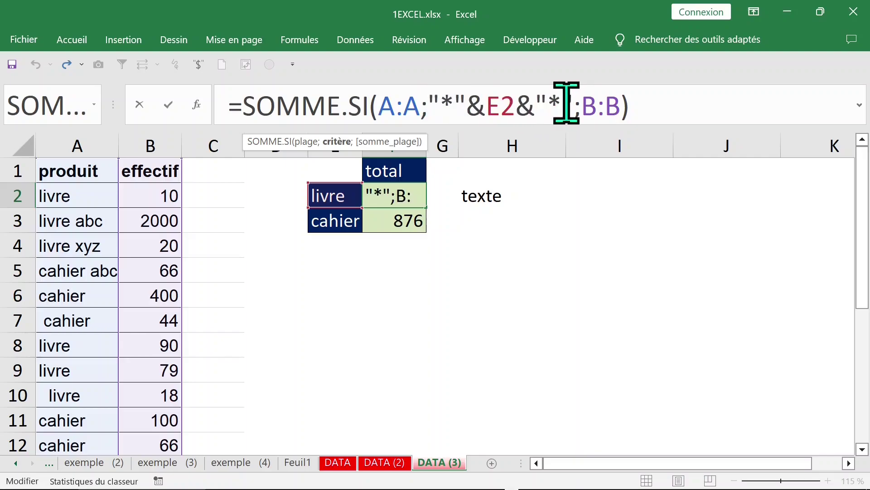
Clear the sample word in H2 and enter =FORMULETEXTE(F2) in G2.
click(471, 196)
click(447, 200)
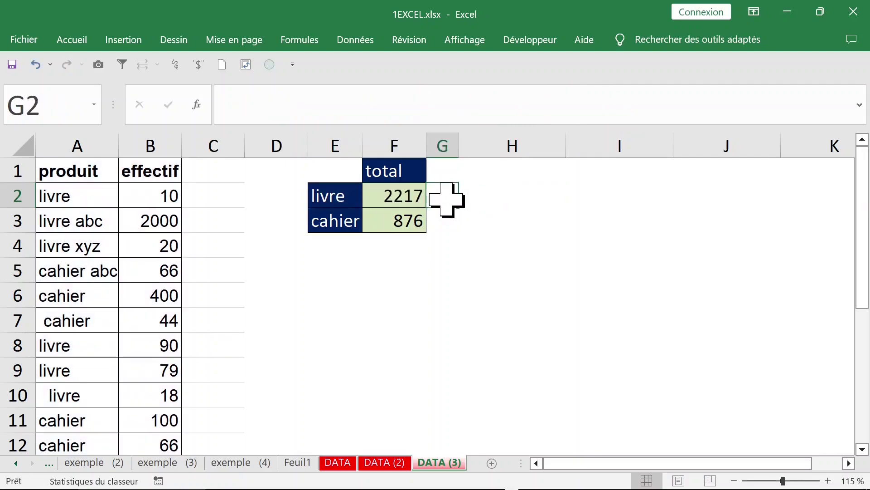
text(=)
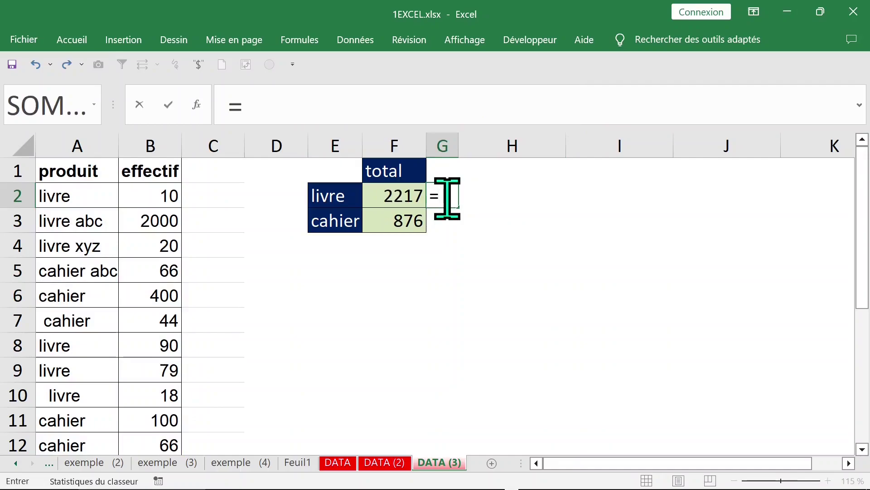
text(formu)
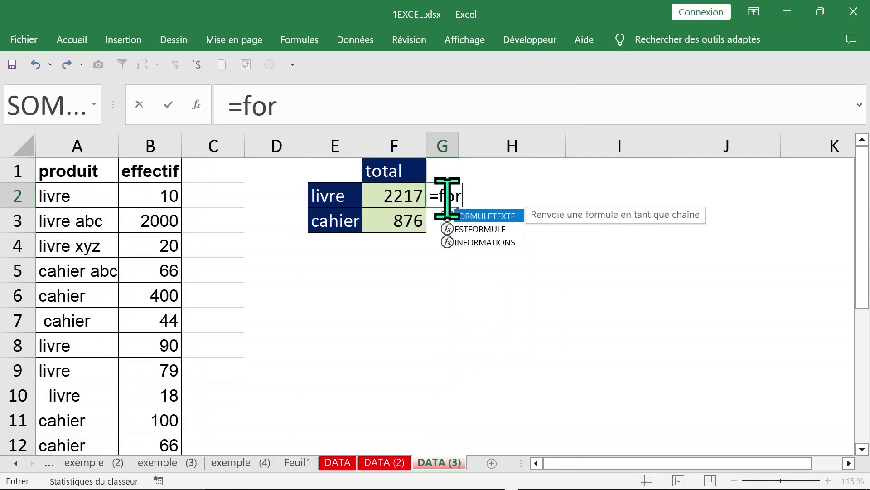
double_click(490, 216)
click(386, 193)
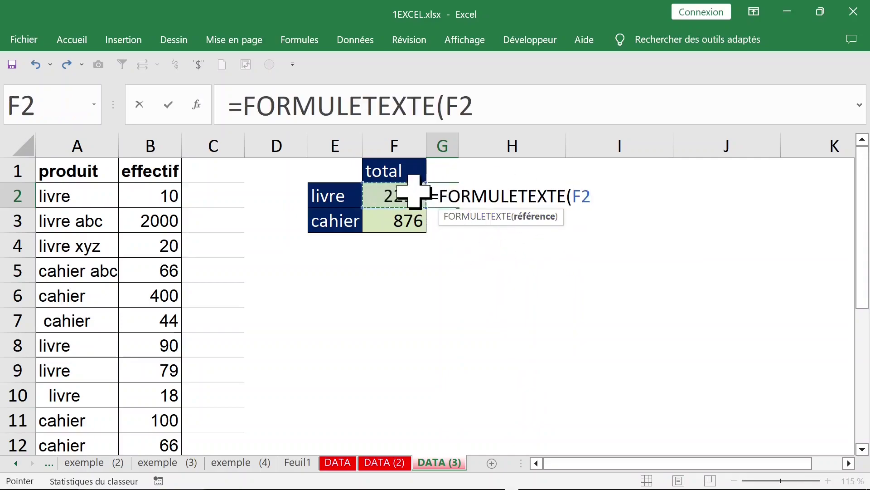
key(Return)
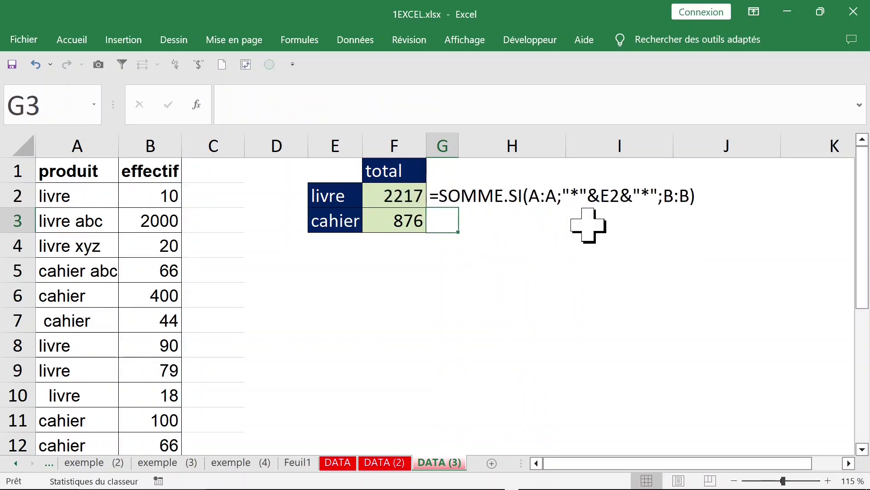
Fill the FORMULETEXTE formula from G2 down to G3.
click(449, 195)
drag(464, 209, 460, 226)
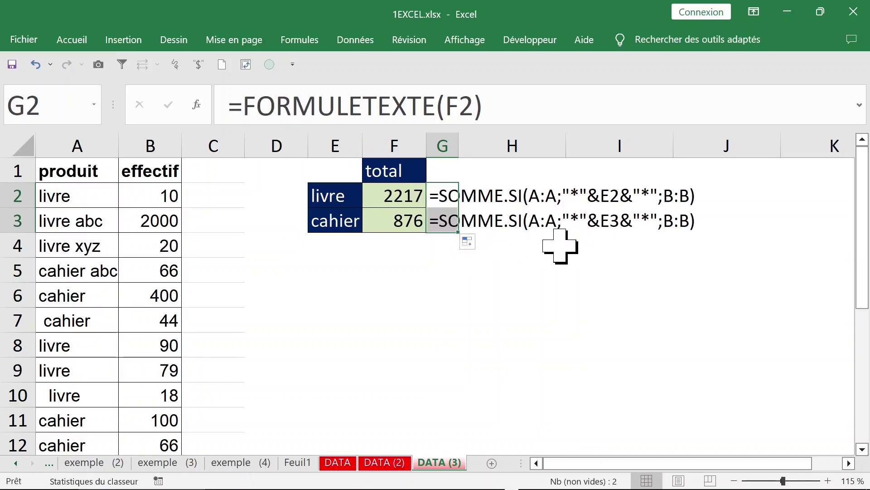
click(440, 221)
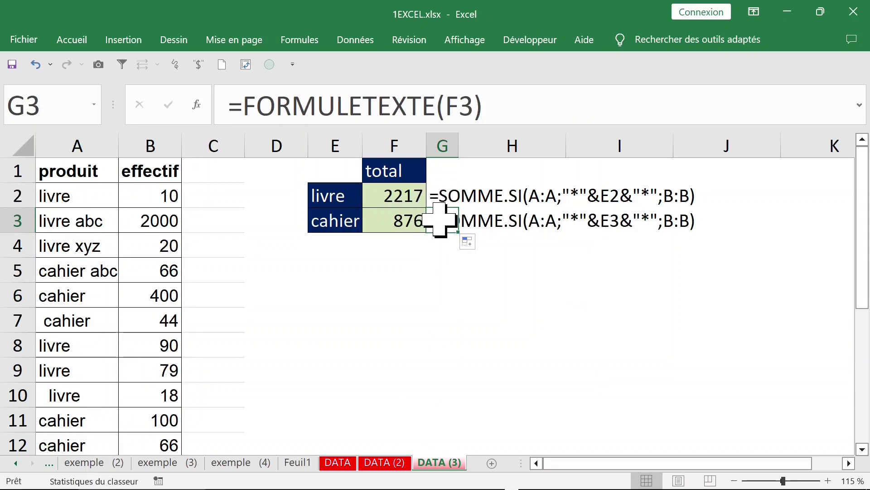
Replace the criterion in E2 with abc and check the matching product rows 3 and 5.
click(358, 220)
click(390, 196)
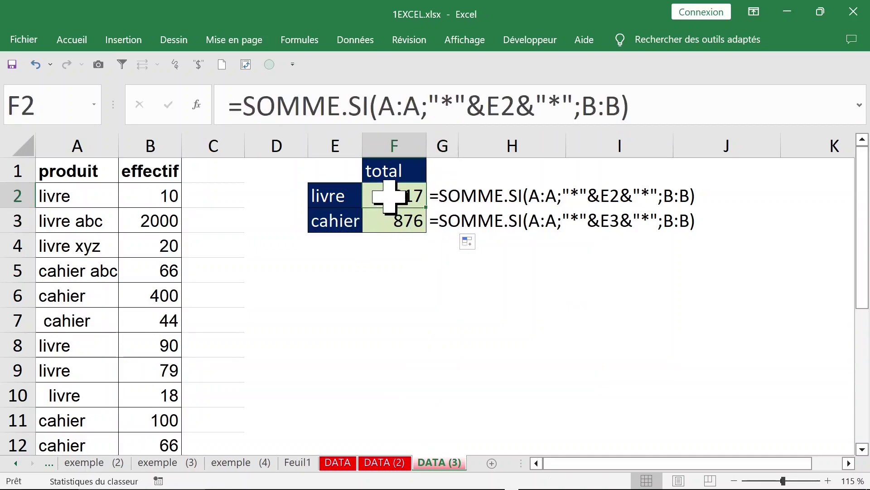
click(317, 195)
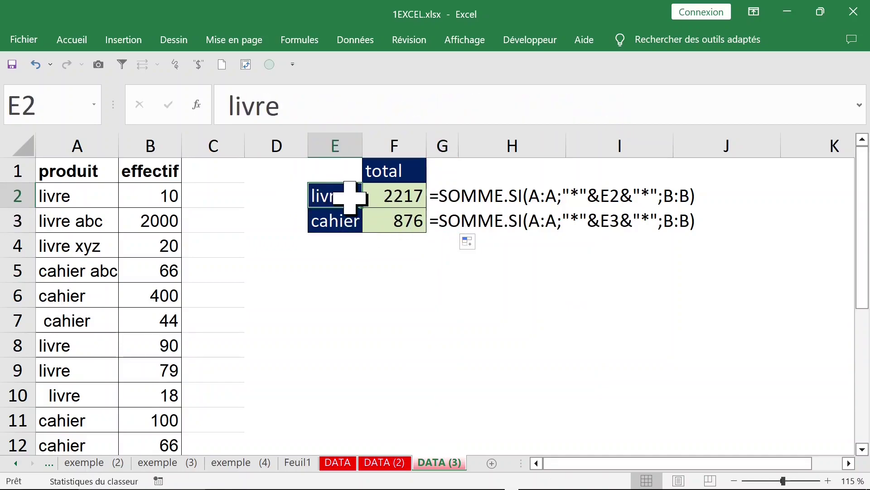
text(abc)
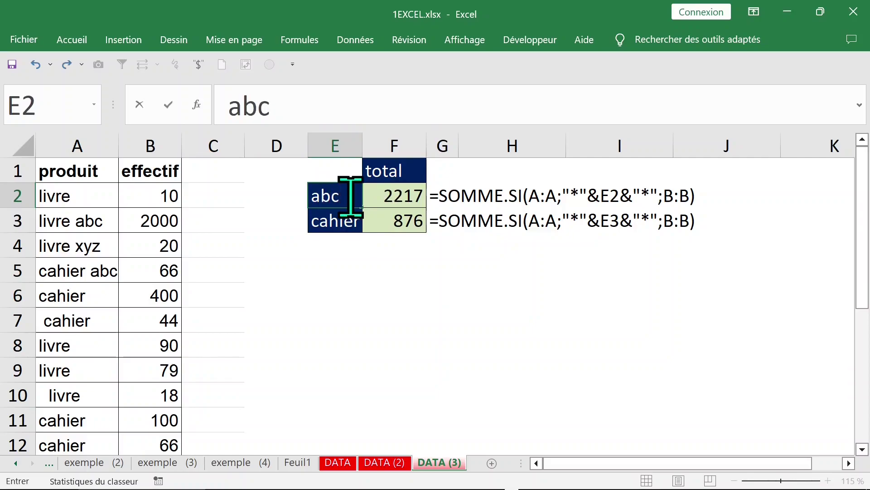
click(356, 266)
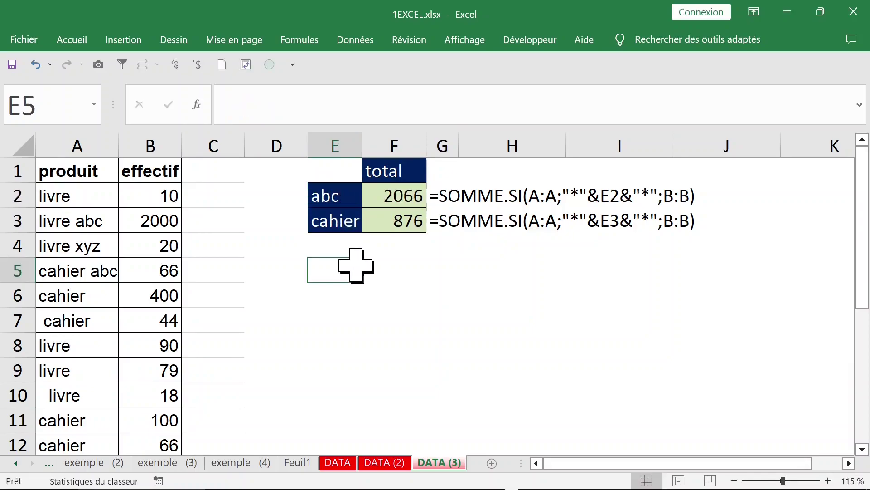
drag(72, 223, 151, 222)
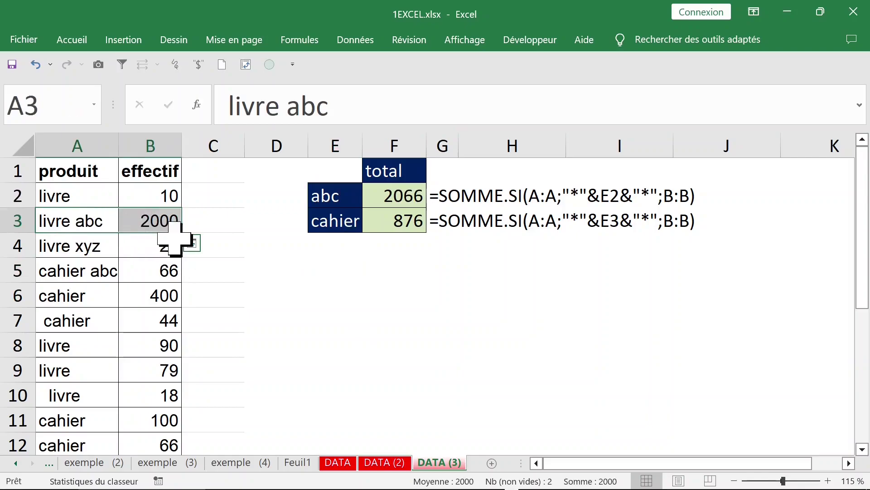
drag(69, 271, 157, 271)
click(77, 221)
click(82, 267)
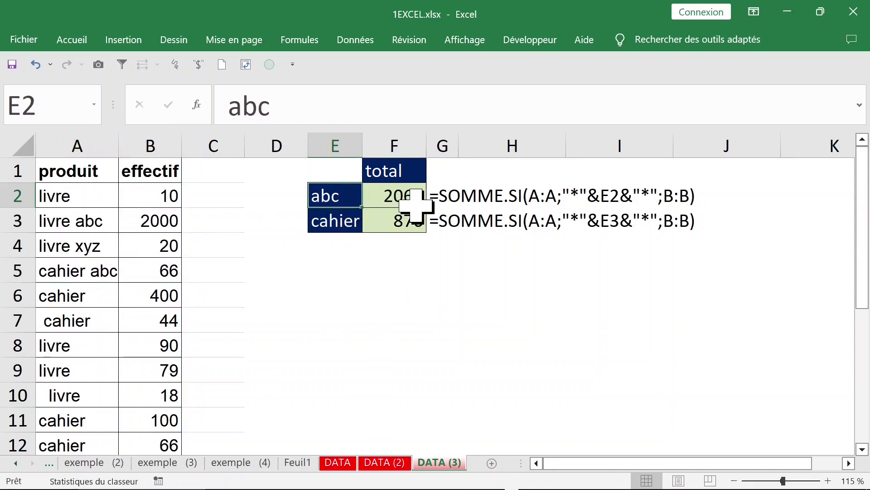
Set the criterion in E2 to yz and check the matching product in row 4.
text(y)
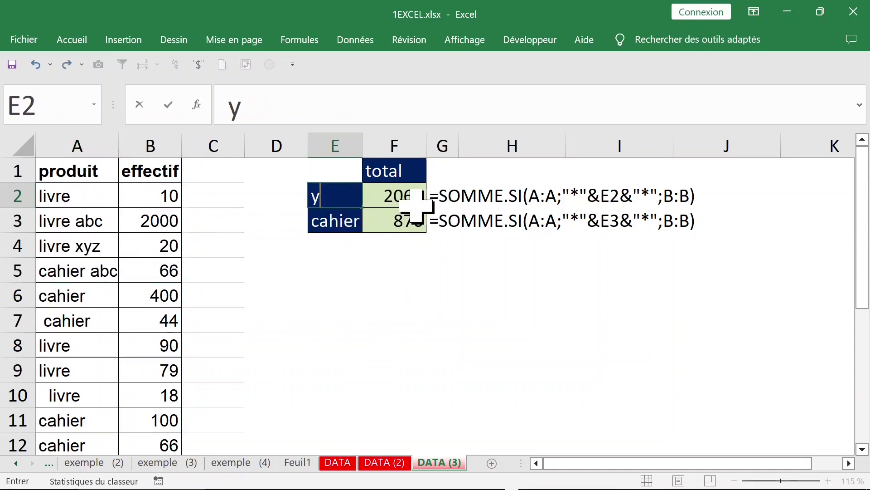
text(z)
key(Return)
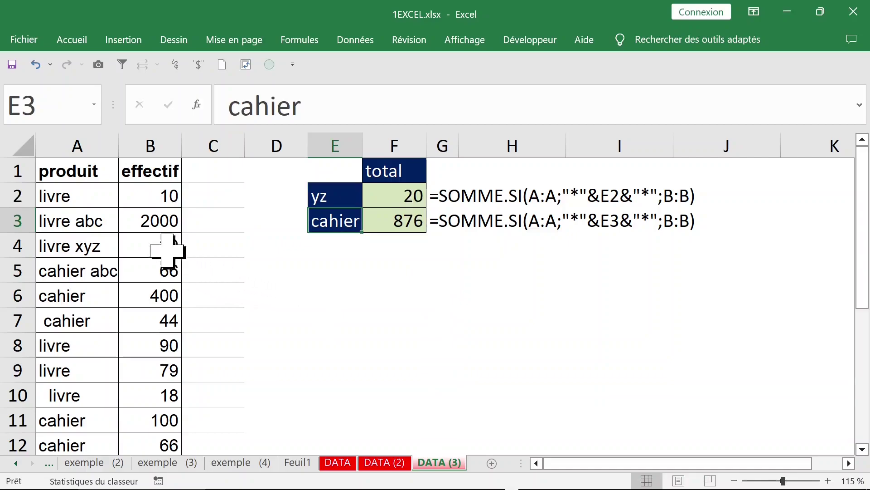
click(136, 247)
click(102, 248)
Append yz to the product name in A6 so it reads "cahier yz".
click(95, 295)
double_click(94, 295)
text(yz)
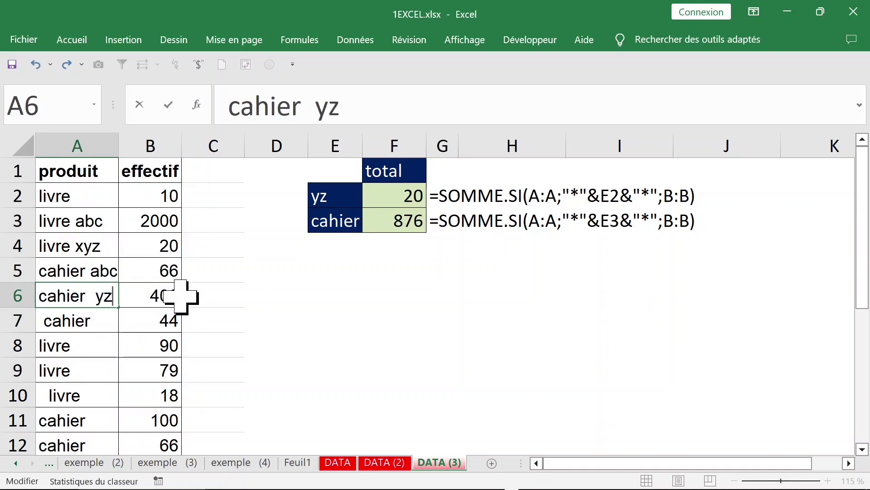
key(Return)
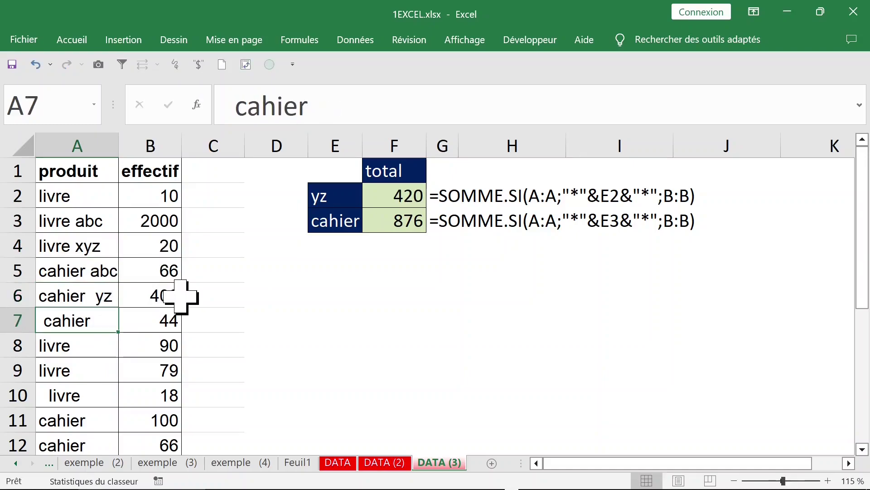
Review the SOMME.SI formula in F2 and its referenced ranges without changing it.
click(398, 196)
double_click(387, 195)
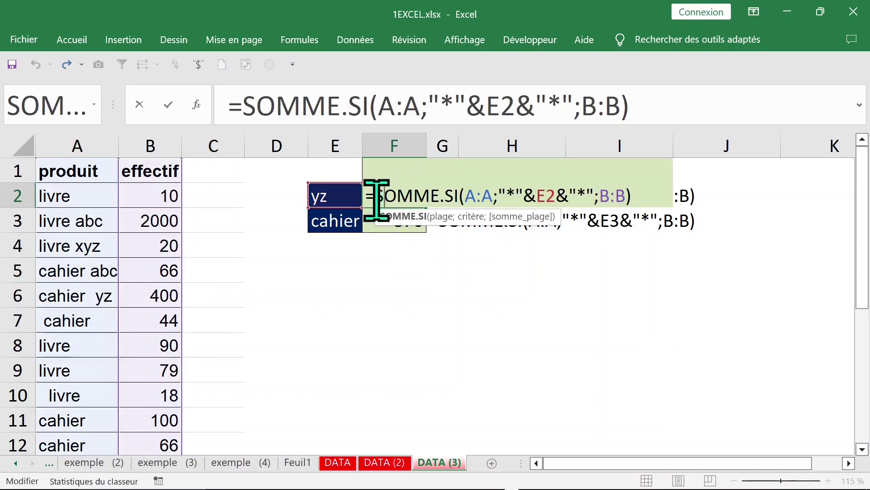
key(Escape)
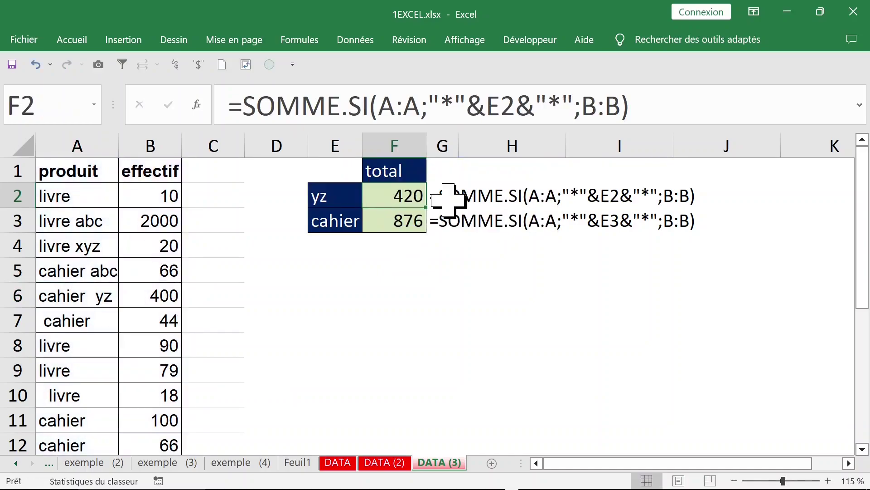